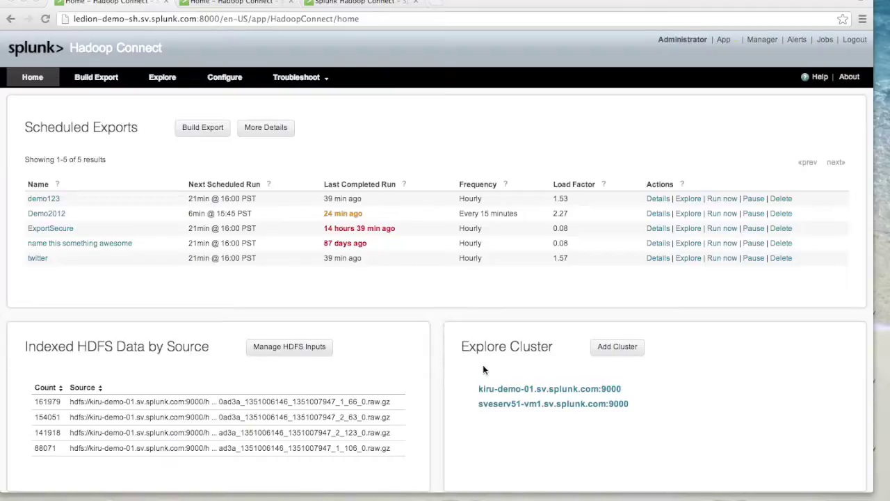
Preview the new-cluster form's Set Security and Locally mounted Hadoop options without saving, then go to Build Export.
left_click(618, 348)
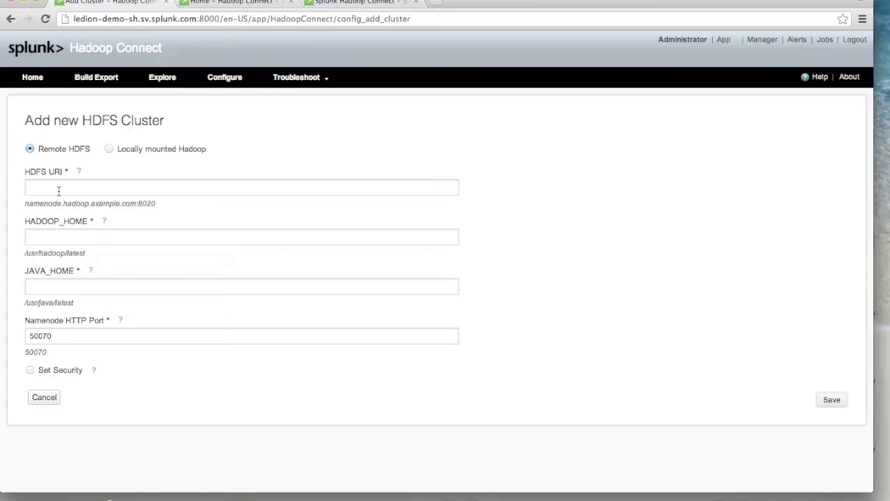
left_click(30, 370)
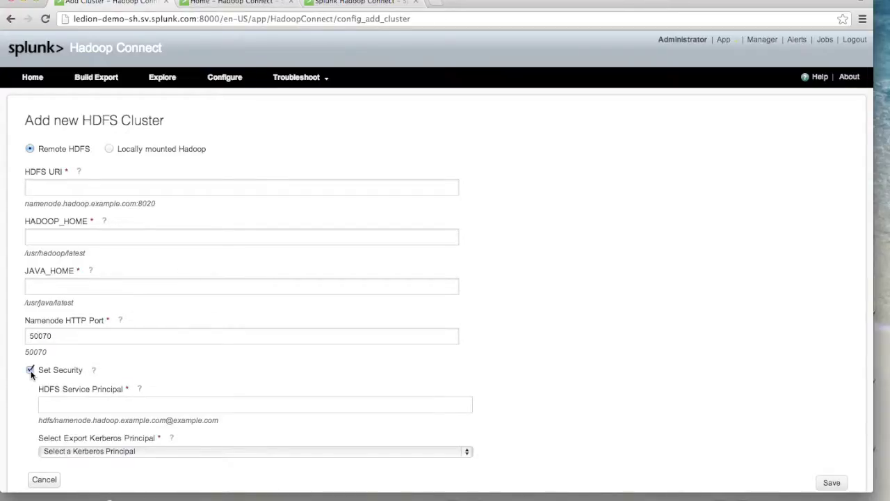
left_click(29, 370)
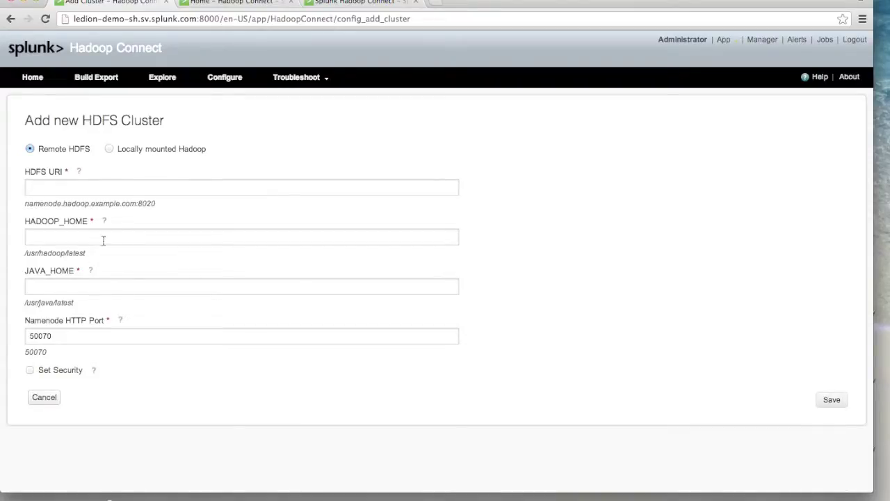
left_click(108, 149)
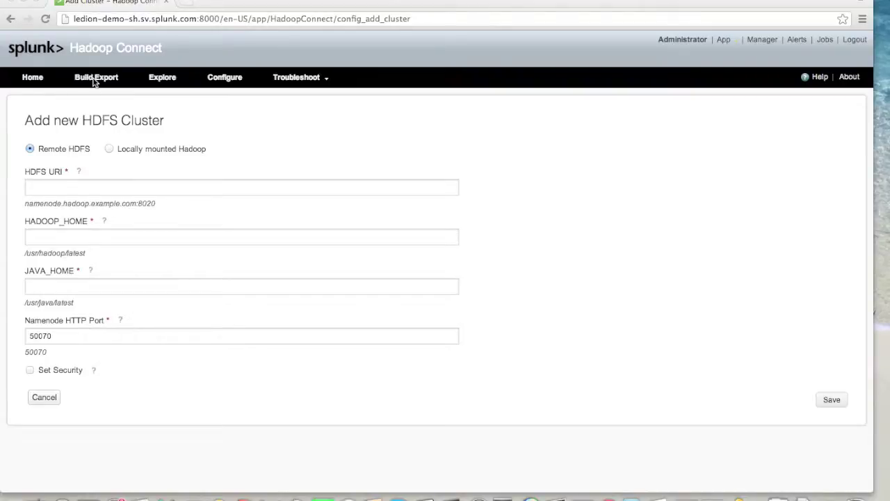
left_click(95, 79)
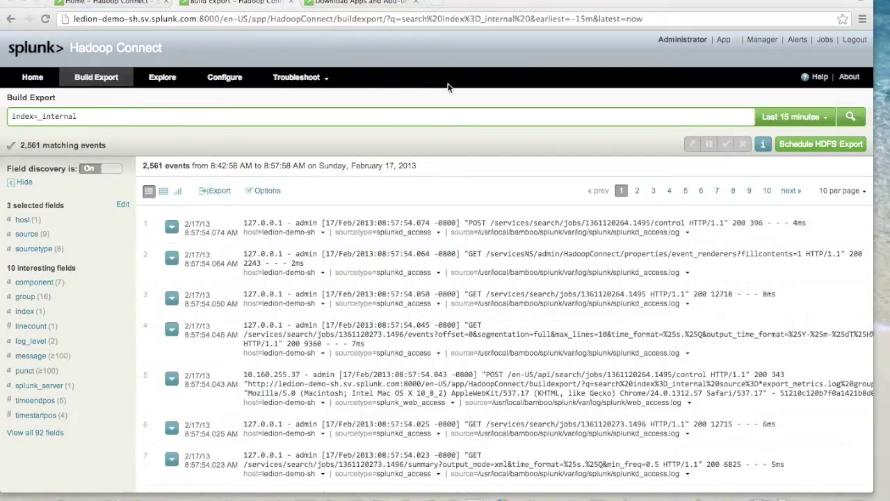
Schedule an HDFS export of the results and review the export format choices, with raw format preselected.
left_click(796, 146)
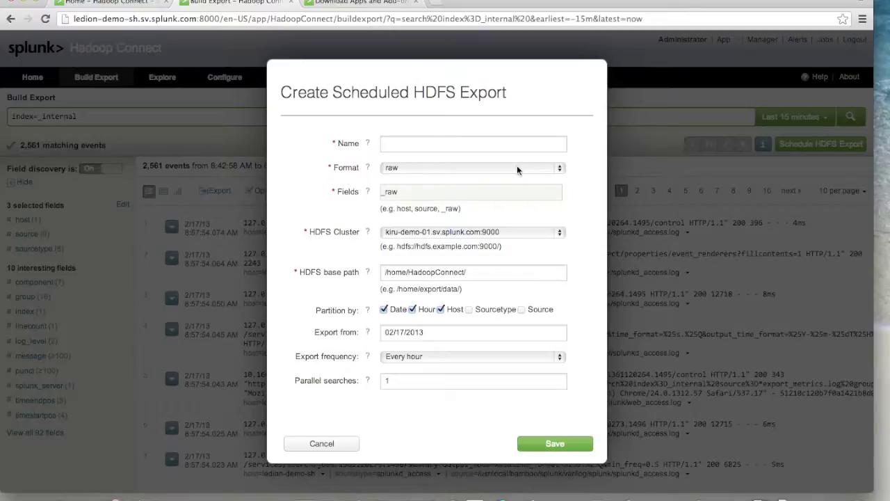
left_click(516, 168)
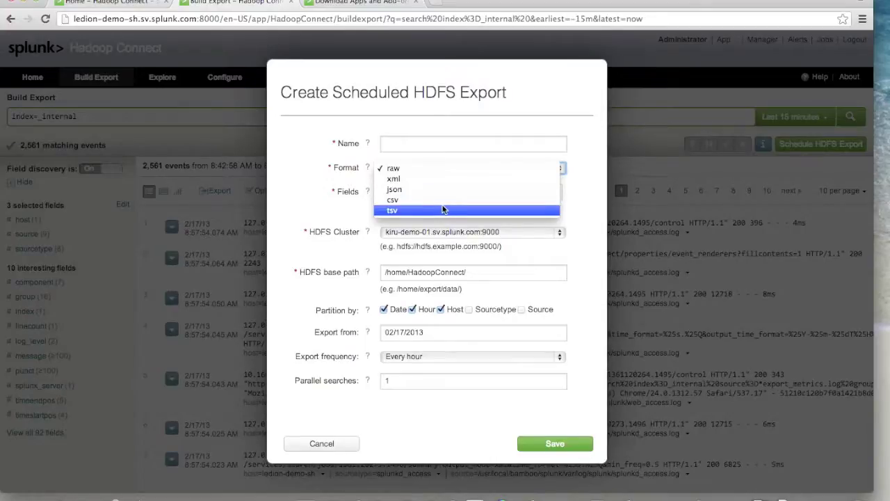
left_click(339, 220)
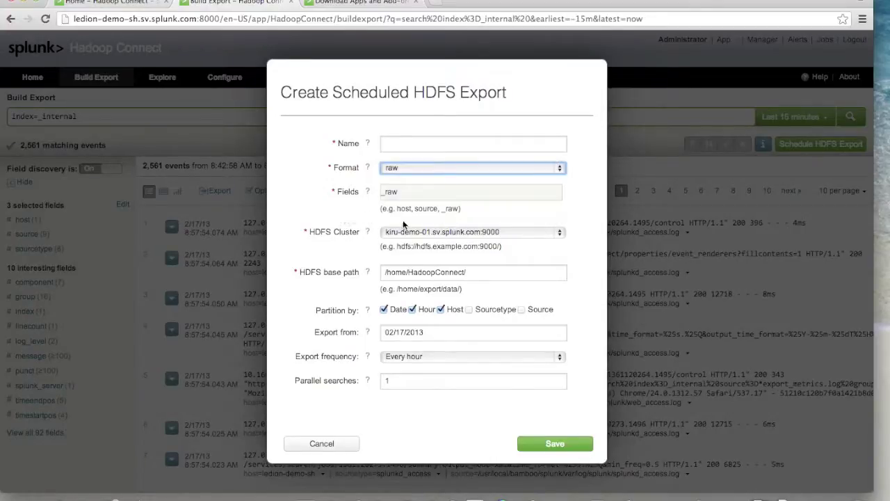
mouse_move(372, 199)
left_click(322, 443)
Browse HDFS Explore through home, HadoopConnect and twitter into the 20120911 date folder.
left_click(163, 78)
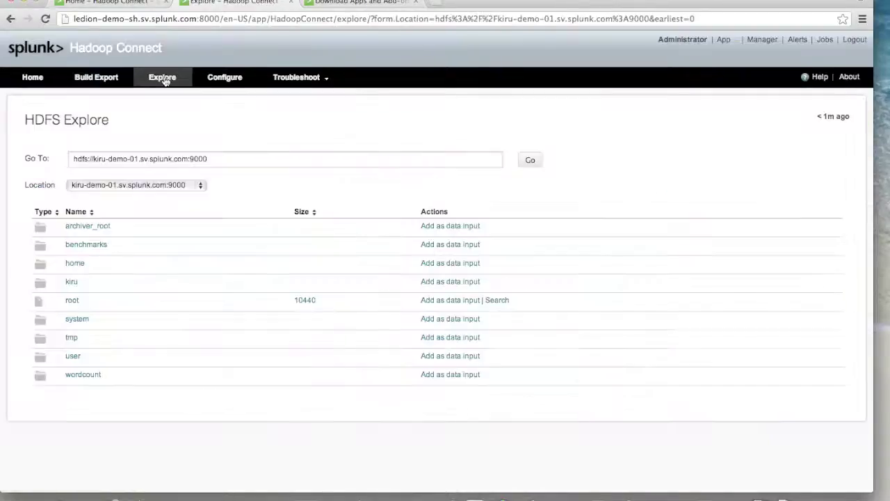
left_click(77, 265)
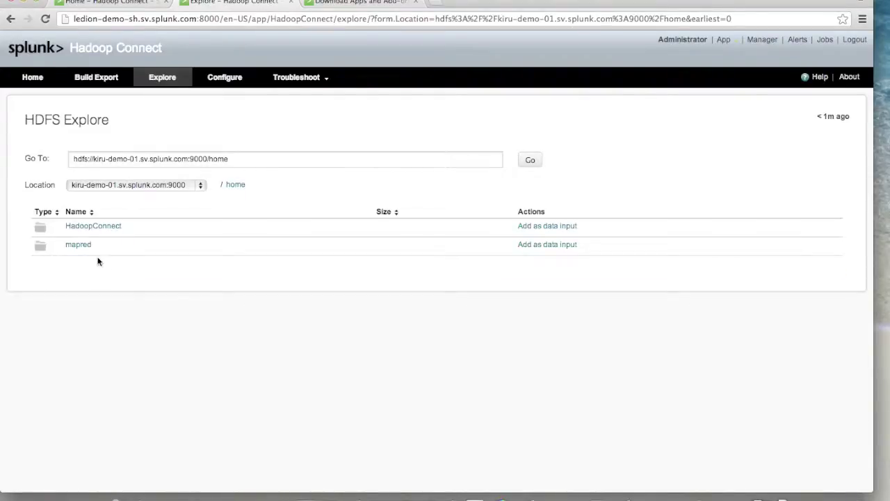
left_click(94, 231)
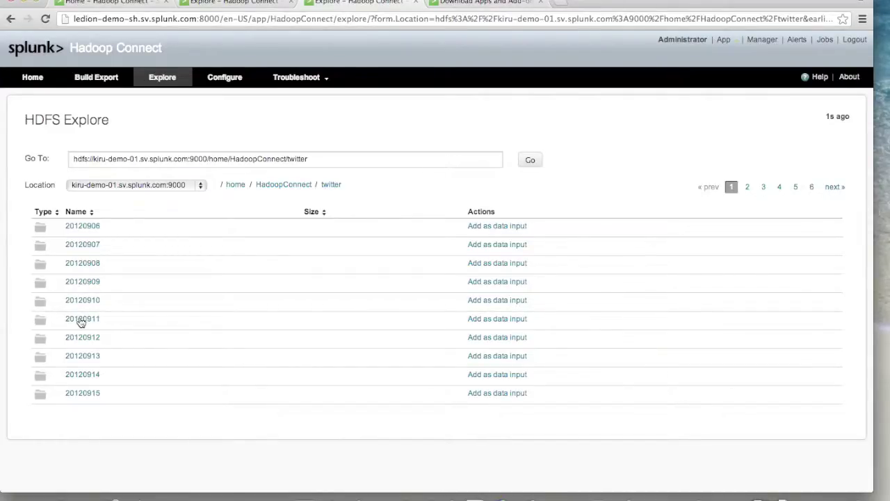
left_click(81, 321)
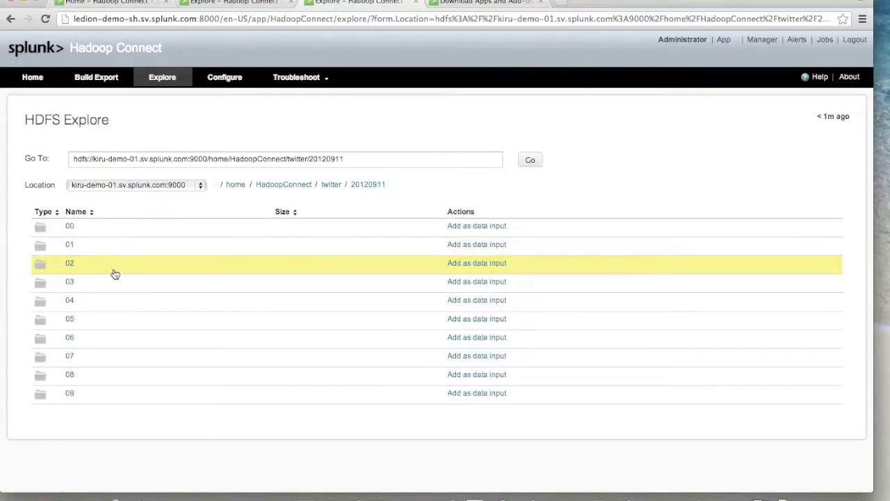
Drill into the 03 hour folder and its socialindexer2.splunk.com subfolder.
left_click(69, 282)
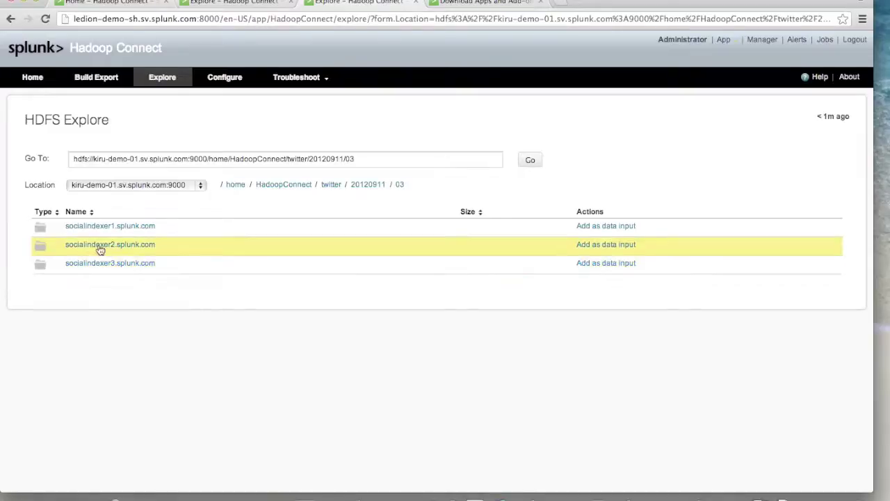
left_click(101, 246)
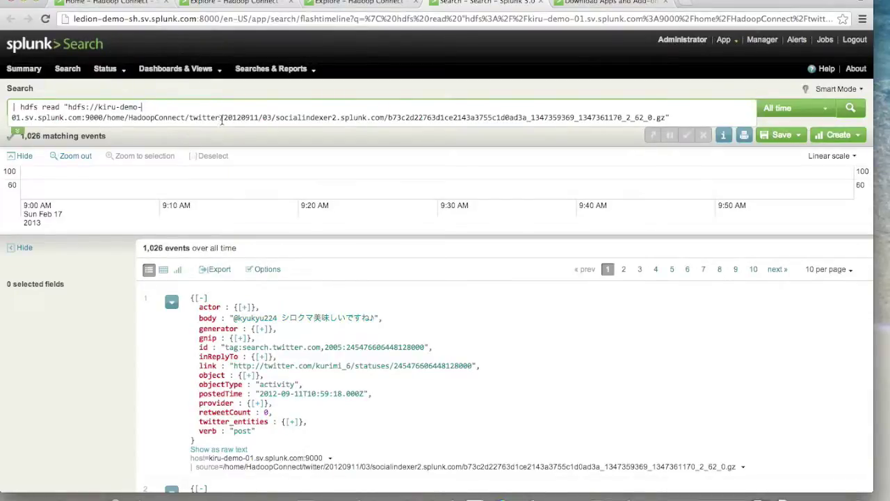
Edit the query to | hdfs lsr on the HadoopConnect twitter path, dropping the file name.
left_click_drag(221, 118, 664, 117)
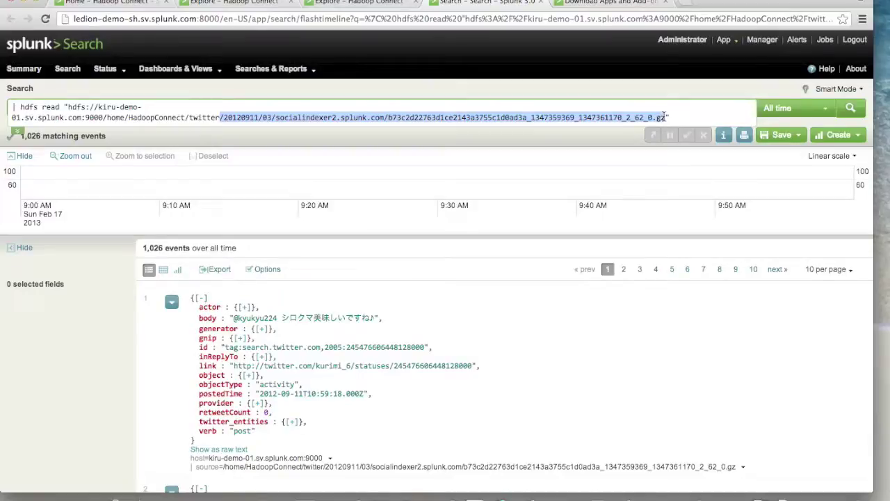
key("BackSpace")
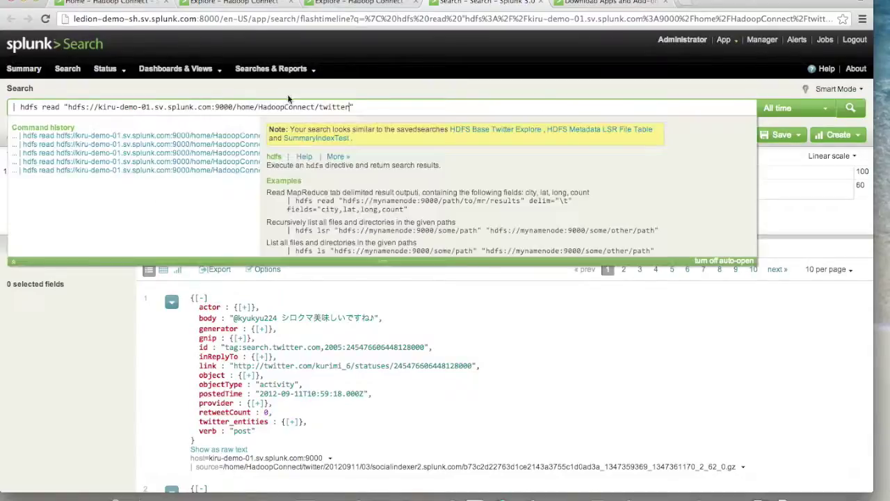
double_click(48, 106)
type("lsr")
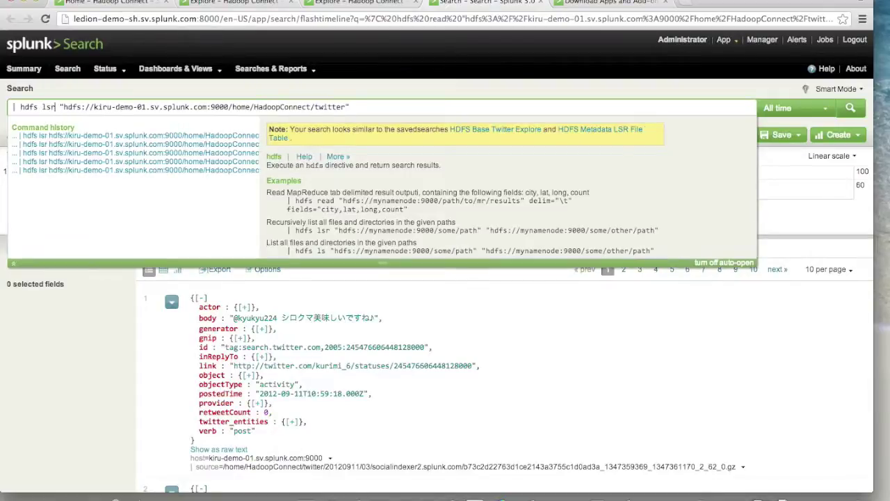
Run the hdfs lsr search, listing 1,156 entries, then return to Hadoop Connect's Configure page.
left_click(851, 108)
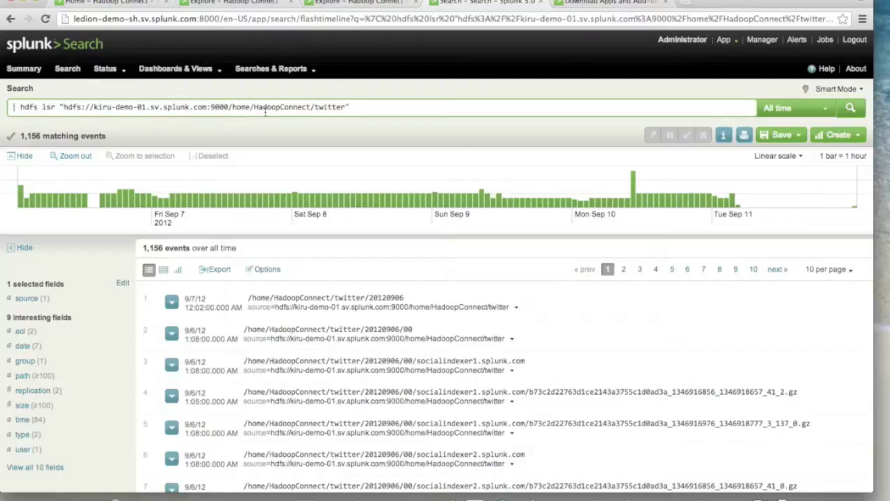
key("ctrl+shift+Tab")
left_click(229, 78)
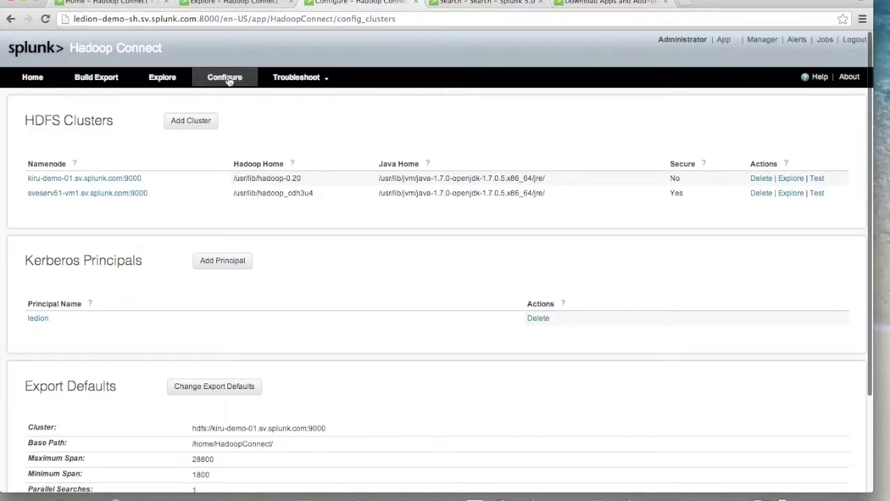
Review the two configured clusters and Export Defaults, then move on to the Troubleshoot views.
scroll(228, 80, "down", 2)
scroll(227, 81, "down", 1)
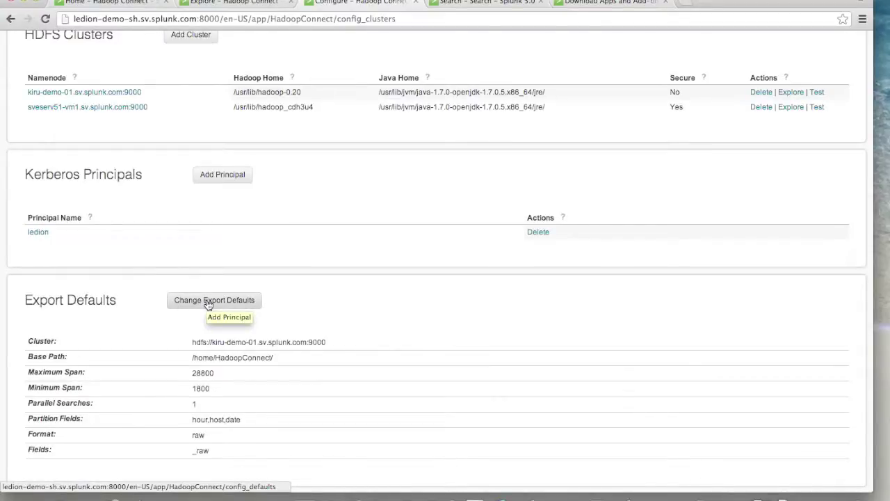
scroll(206, 302, "up", 3)
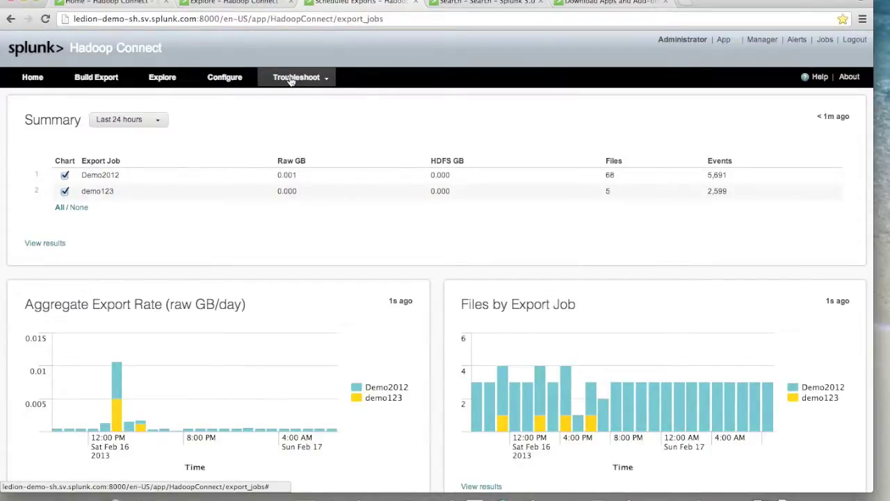
left_click(291, 80)
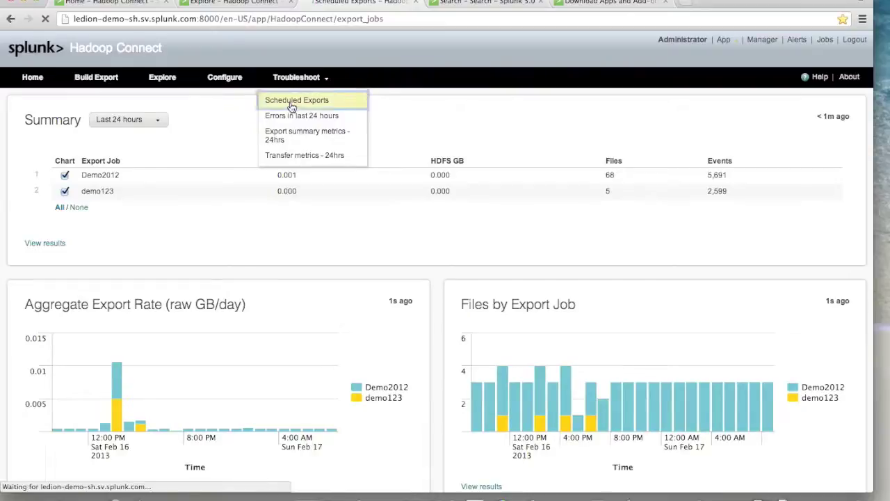
Show the Scheduled Exports summary for All time.
left_click(292, 104)
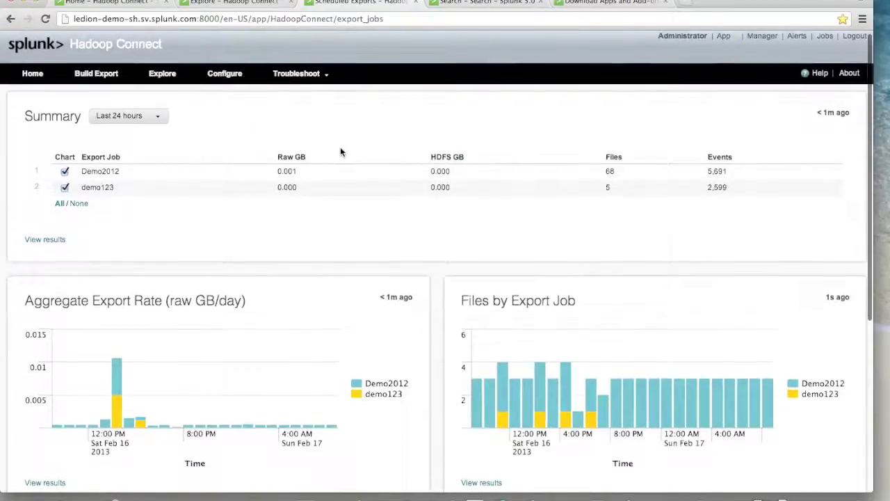
left_click(127, 118)
left_click(115, 260)
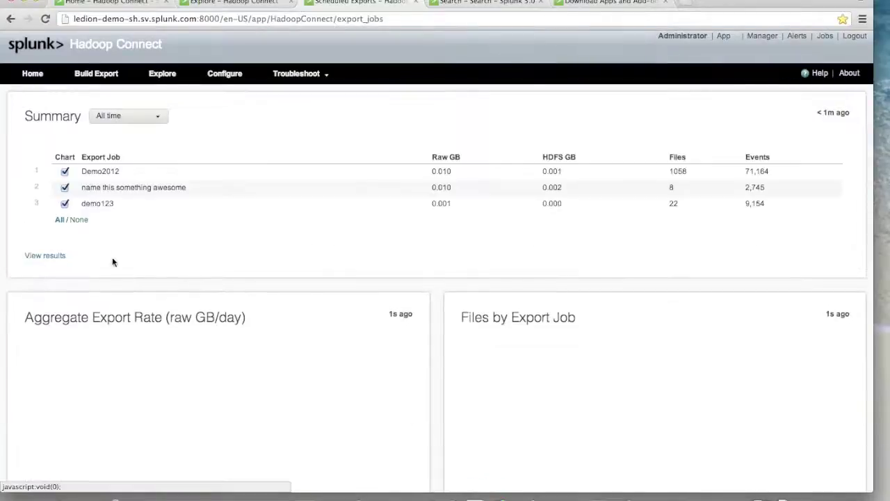
Look through the three export jobs' charts, then switch to the Splunkbase Apps page.
scroll(200, 142, "down", 3)
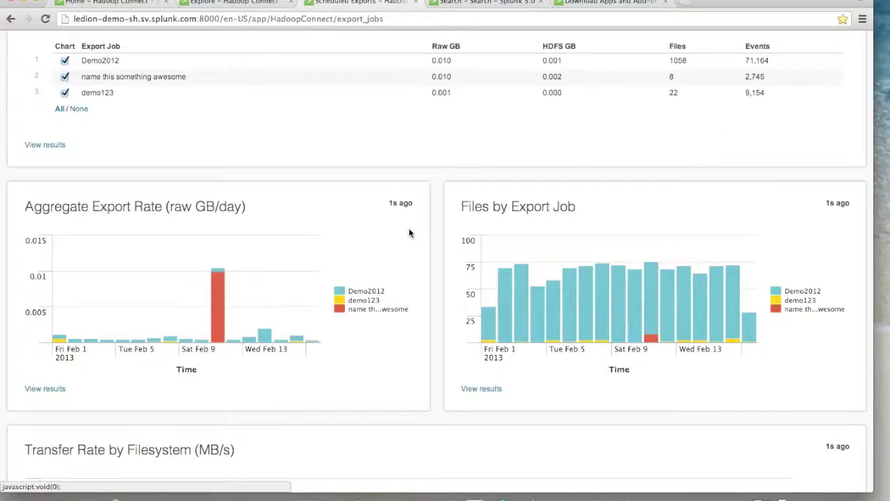
scroll(413, 237, "down", 3)
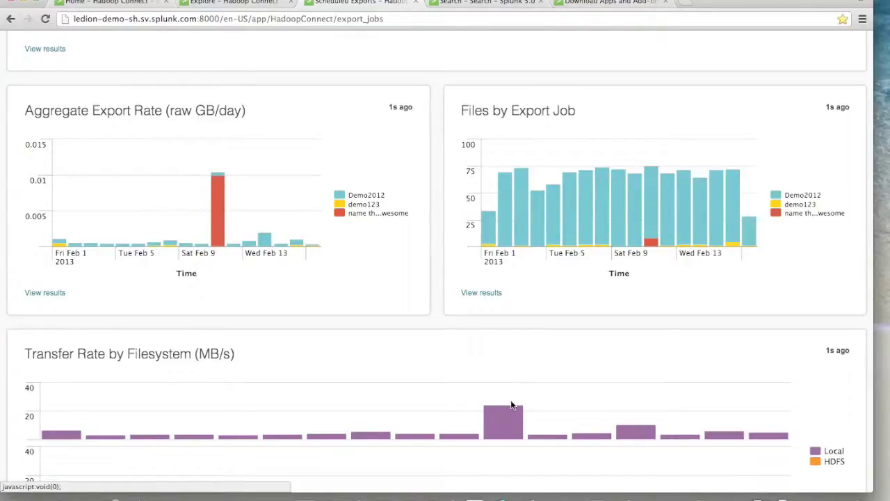
scroll(511, 405, "down", 1)
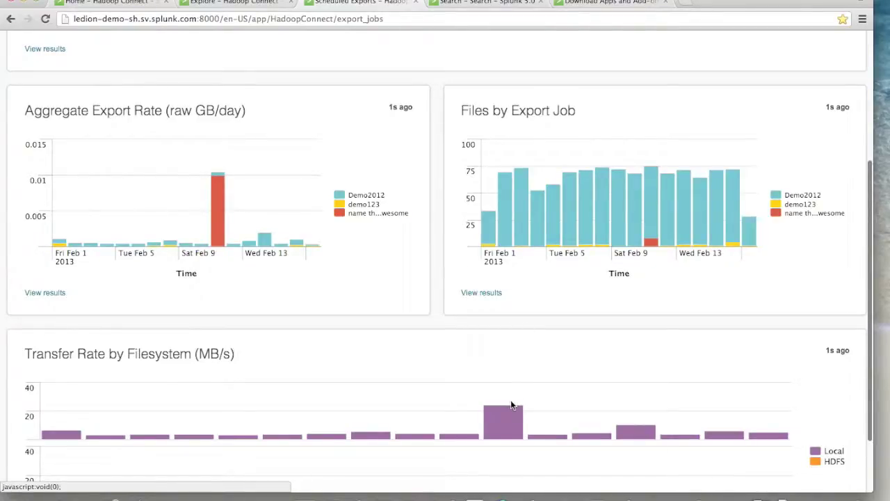
scroll(510, 404, "up", 5)
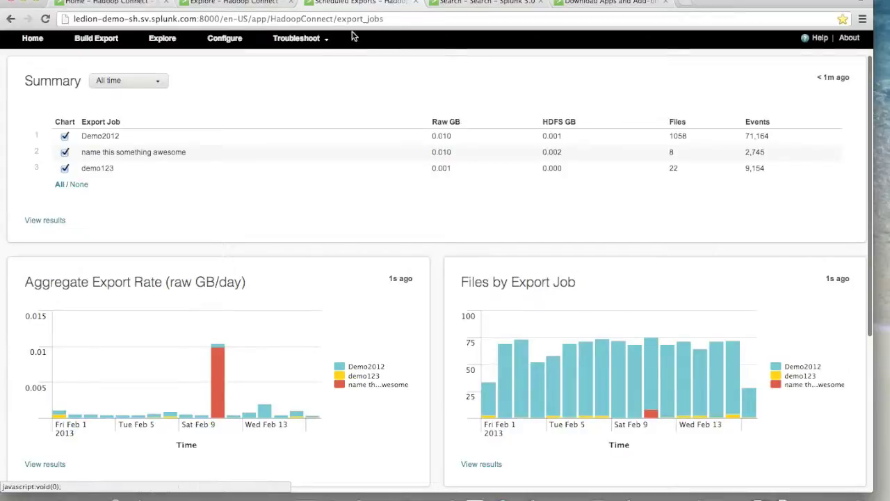
left_click(562, 4)
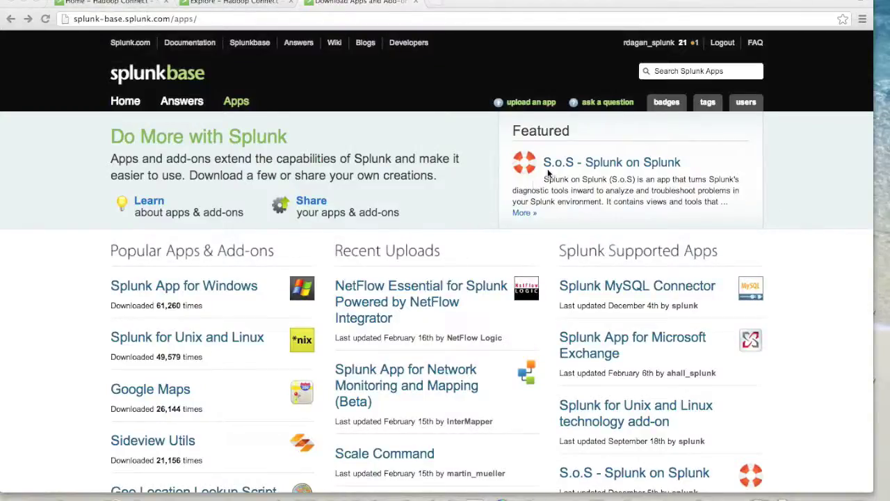
Search Splunkbase for 'hadoop' and open Splunk Hadoop Connect from the five results.
left_click(664, 72)
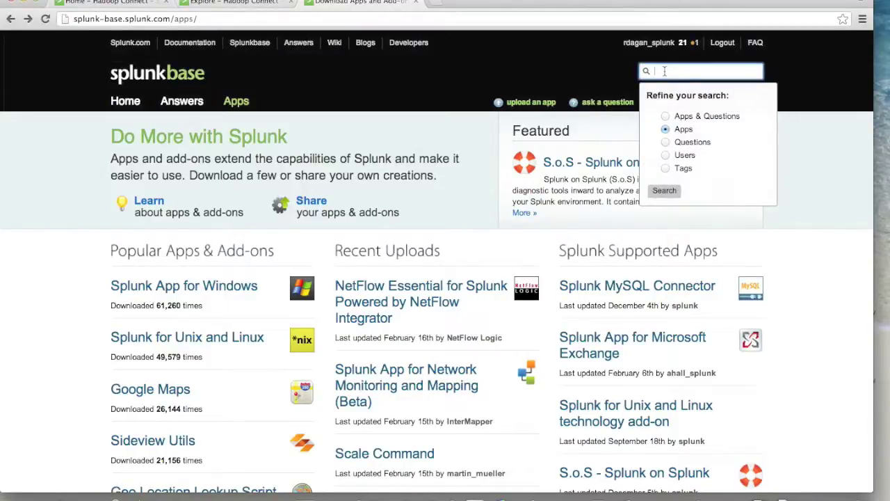
key("Return")
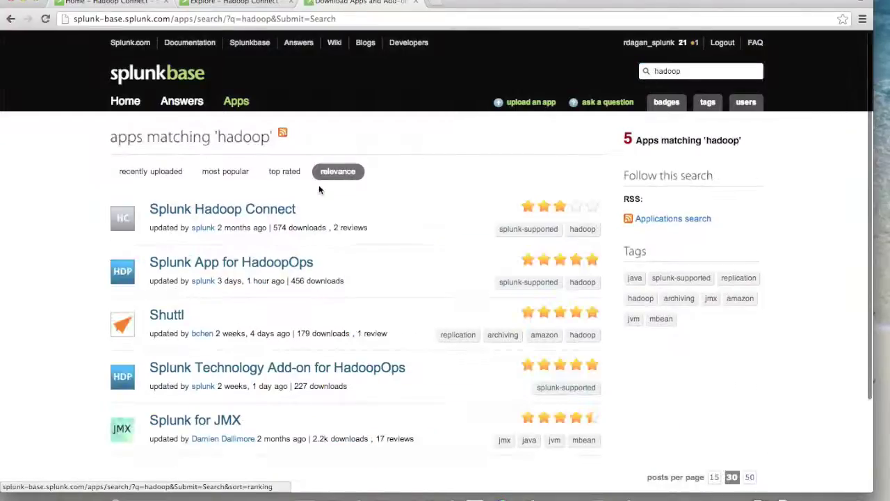
left_click(243, 214)
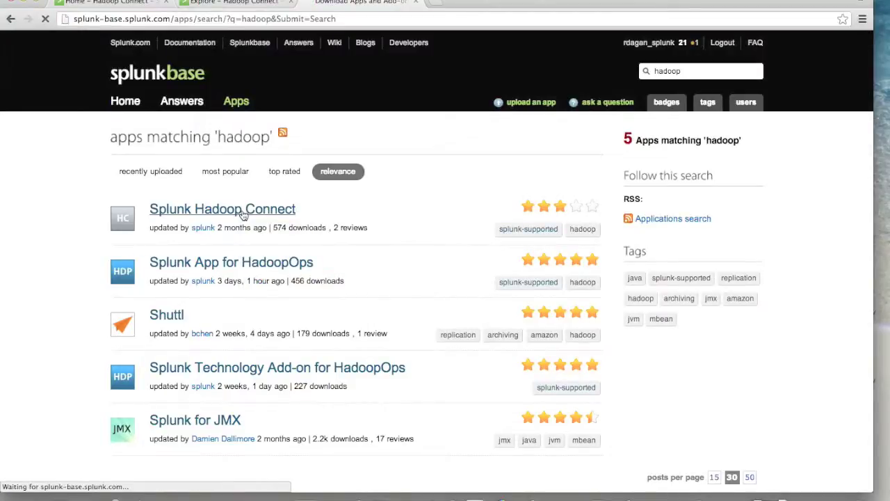